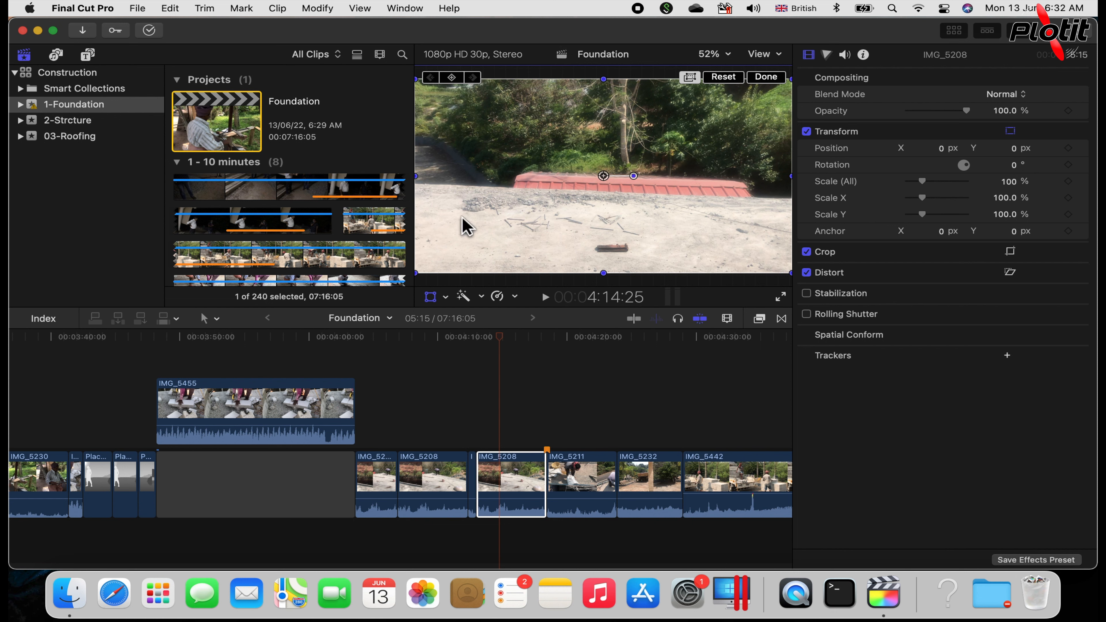
Step: Select the IMG_5208 clip directly before IMG_5211, place the playhead at 4:14:25, and activate the Transform tool
click(438, 401)
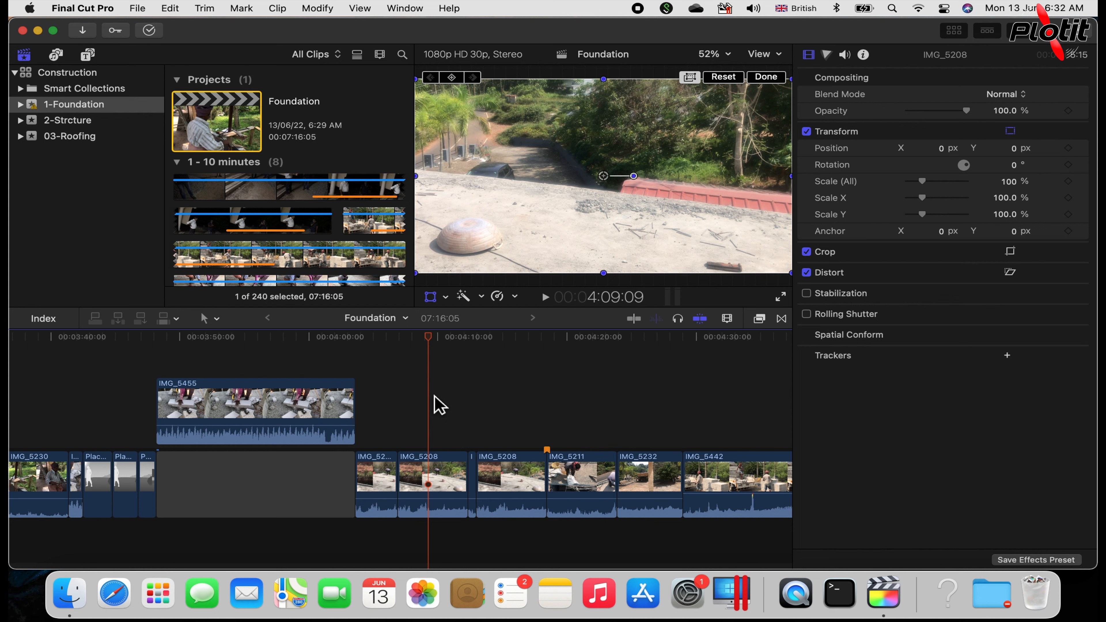
click(513, 490)
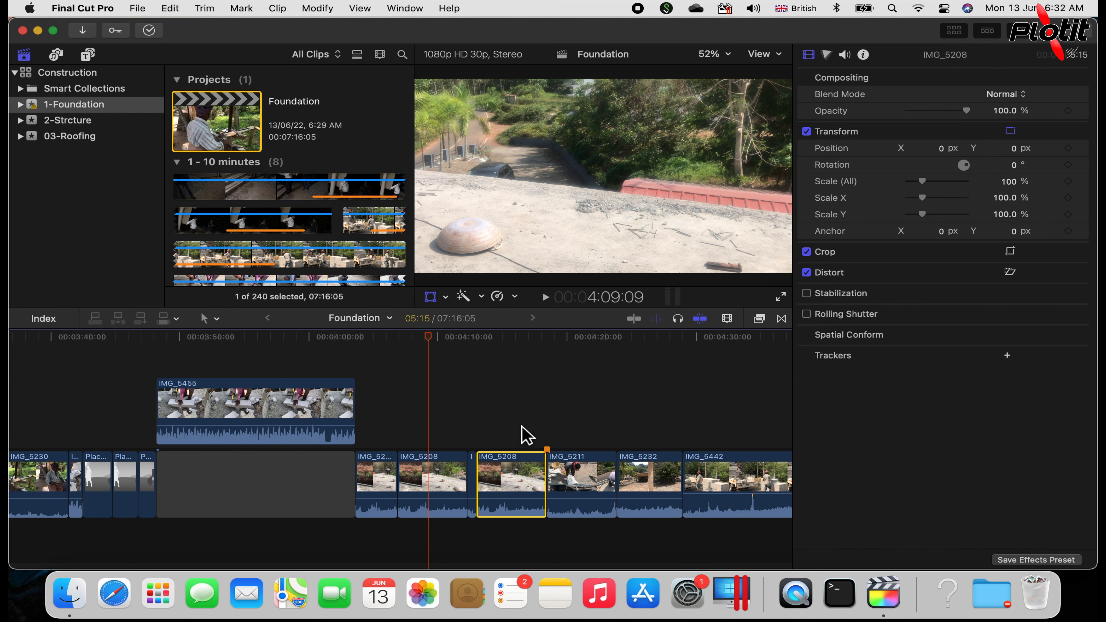
drag(444, 345, 506, 352)
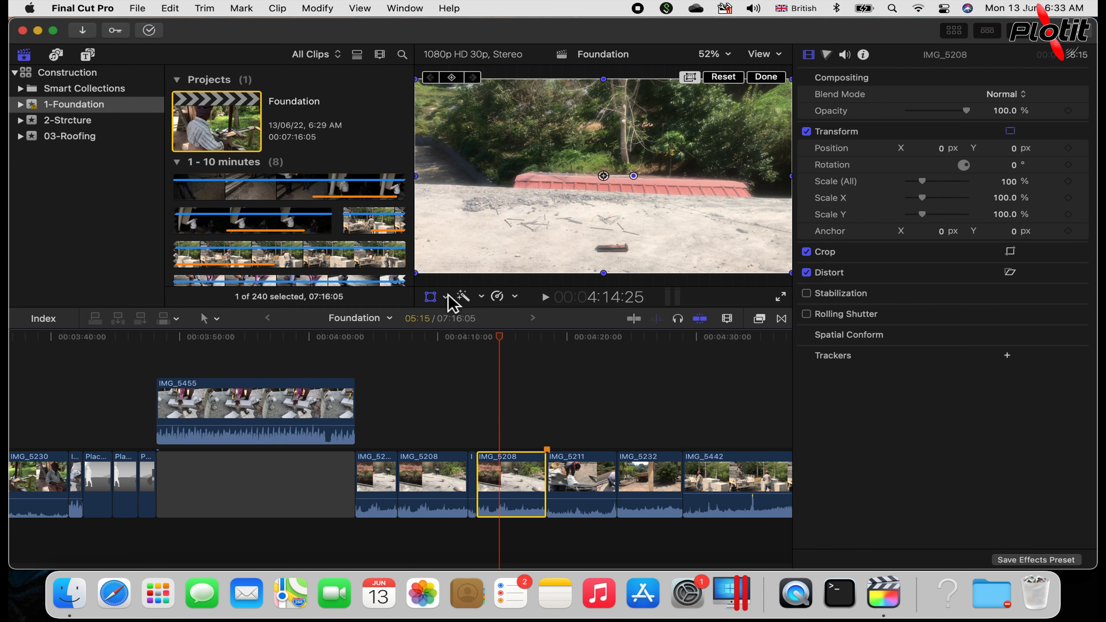
click(441, 298)
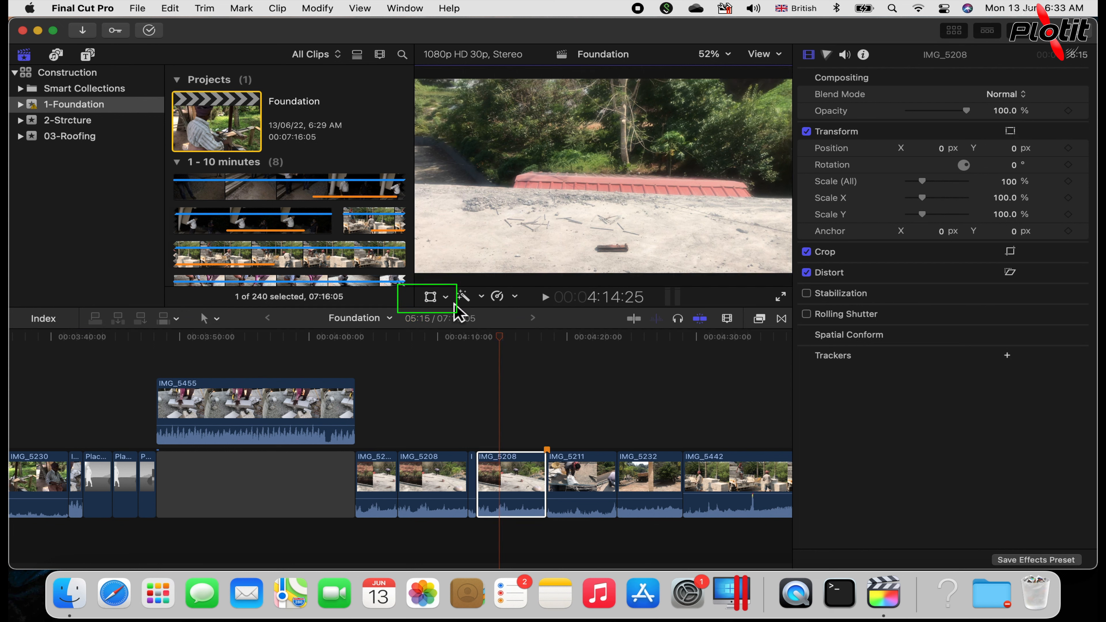
click(448, 299)
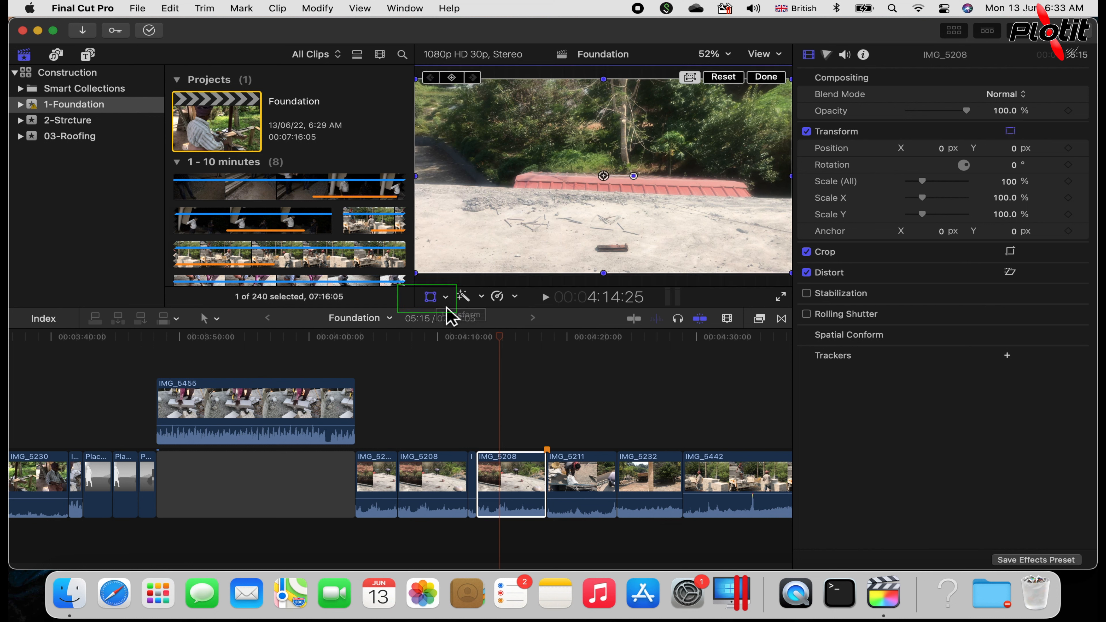
click(457, 305)
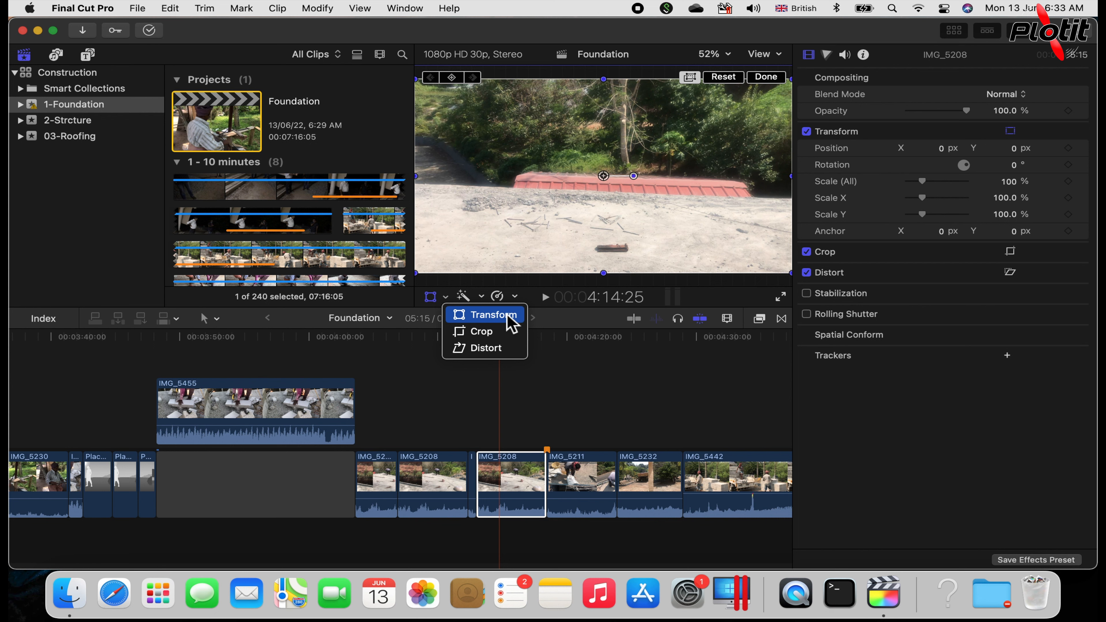
click(511, 323)
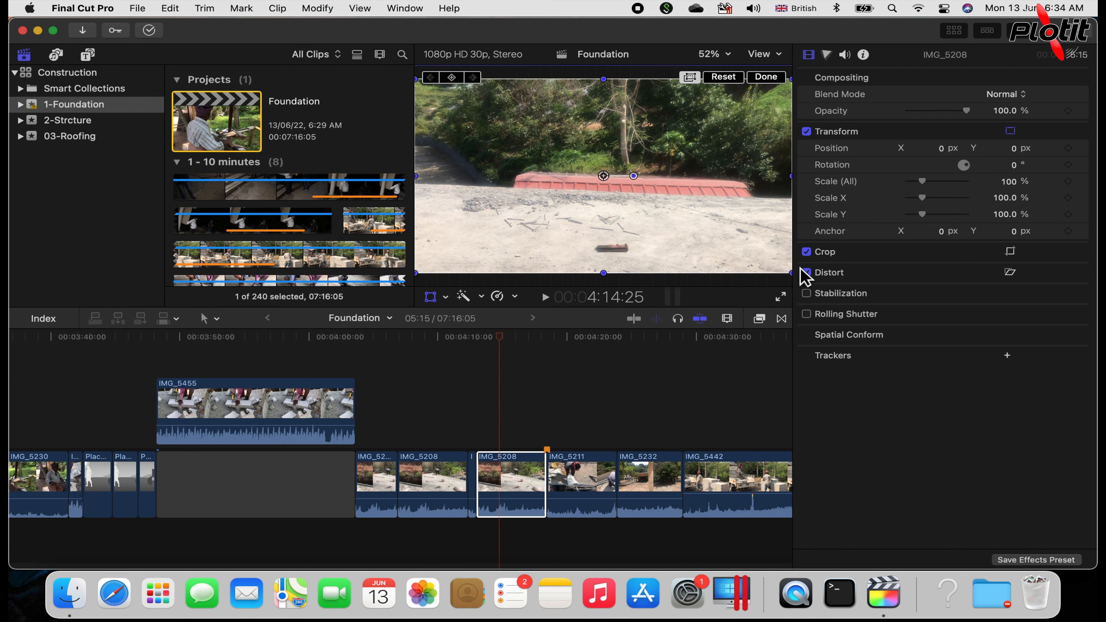
Step: Scale the IMG_5208 clip down proportionally to about 42% using its corner handle in the viewer
drag(802, 271, 789, 276)
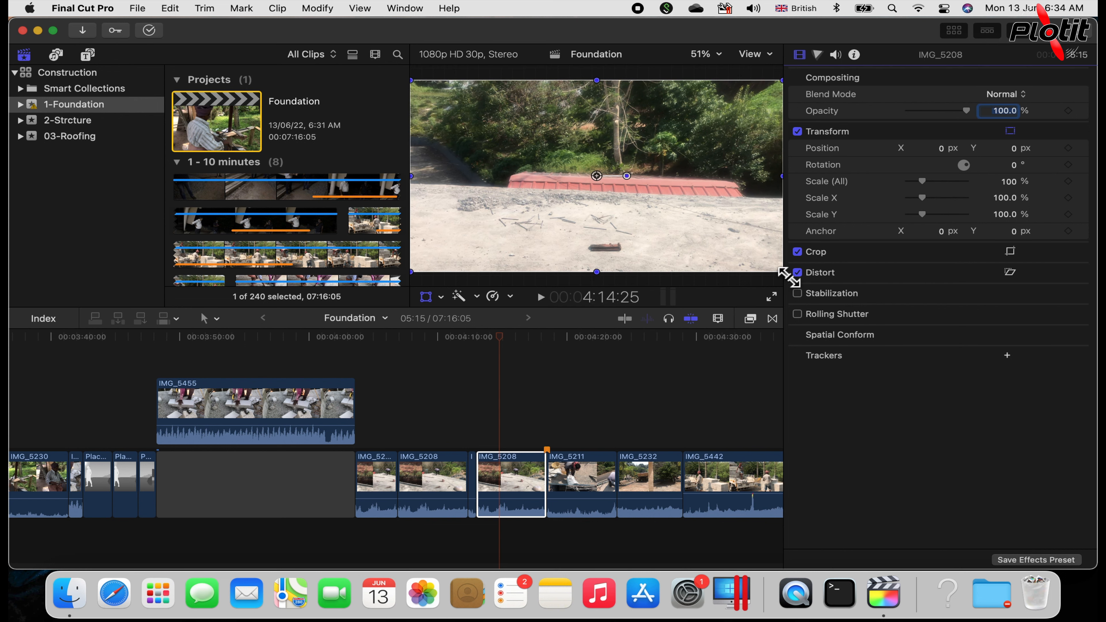
click(787, 275)
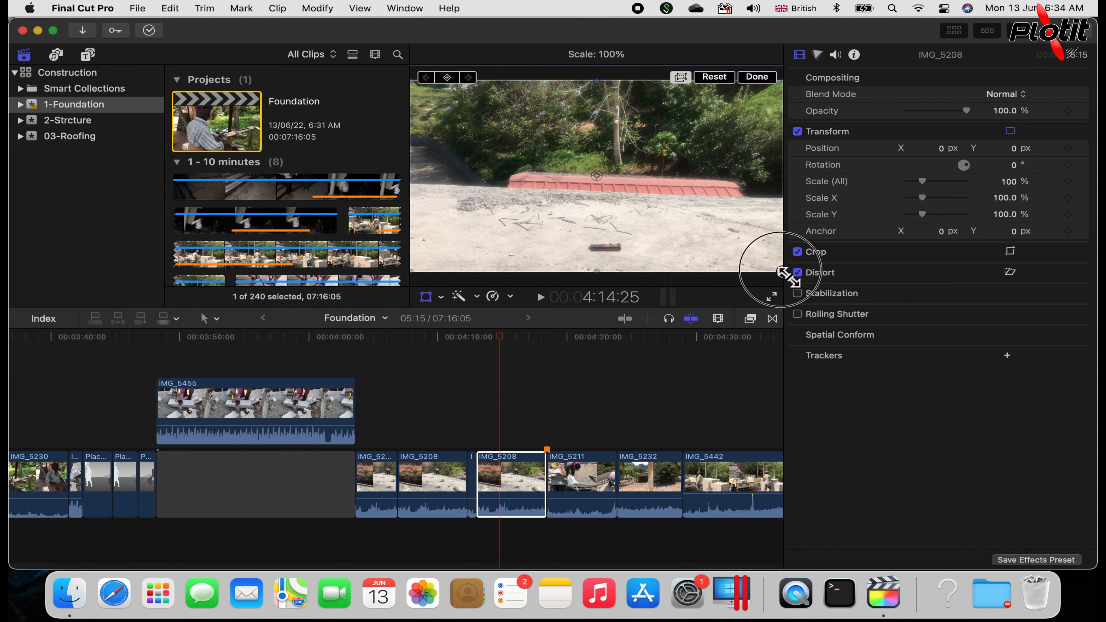
drag(787, 276, 688, 226)
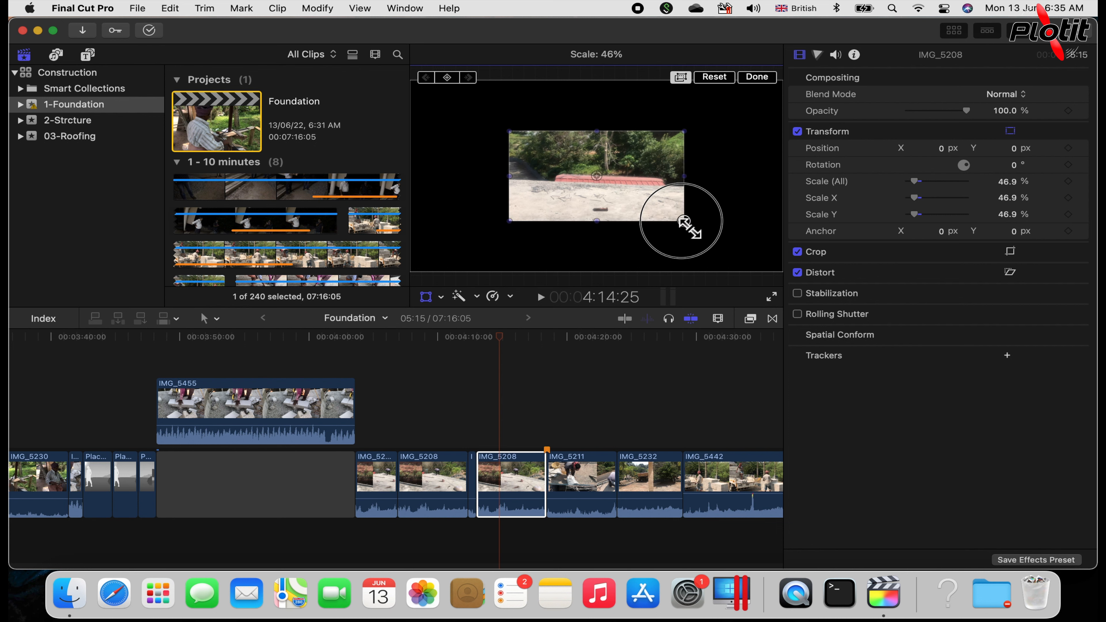
mouse_move(685, 223)
mouse_down()
mouse_move(692, 231)
mouse_move(664, 209)
mouse_move(686, 233)
mouse_move(674, 213)
mouse_up()
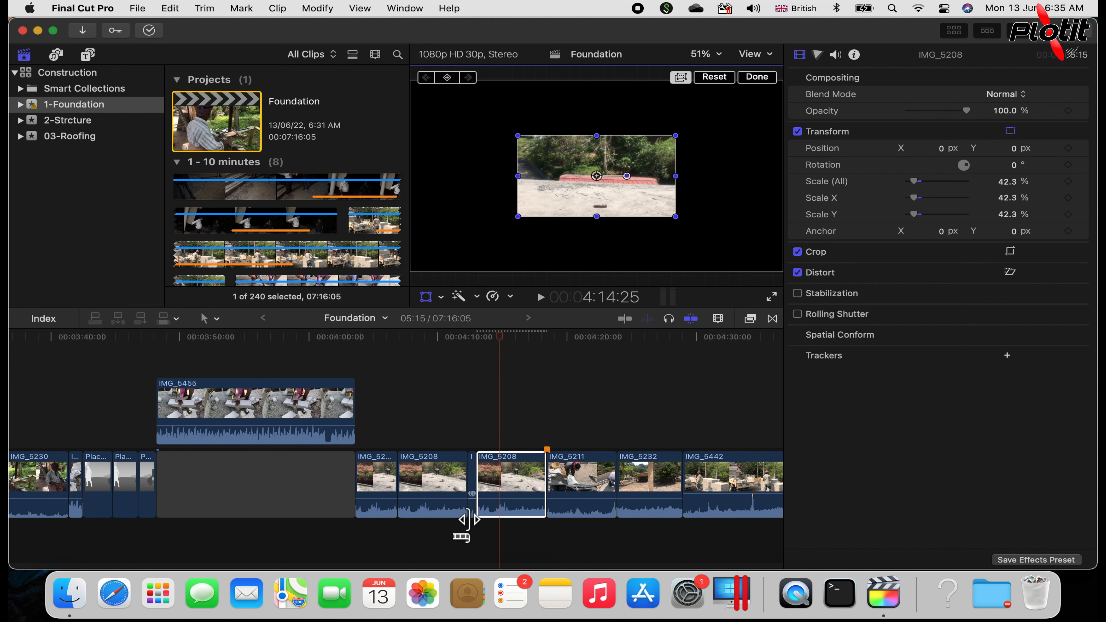
Step: Move the reduced image to about X 371 px, Y -99 px in the viewer and reset the clip's transform
click(465, 532)
scroll(464, 538, down, 5)
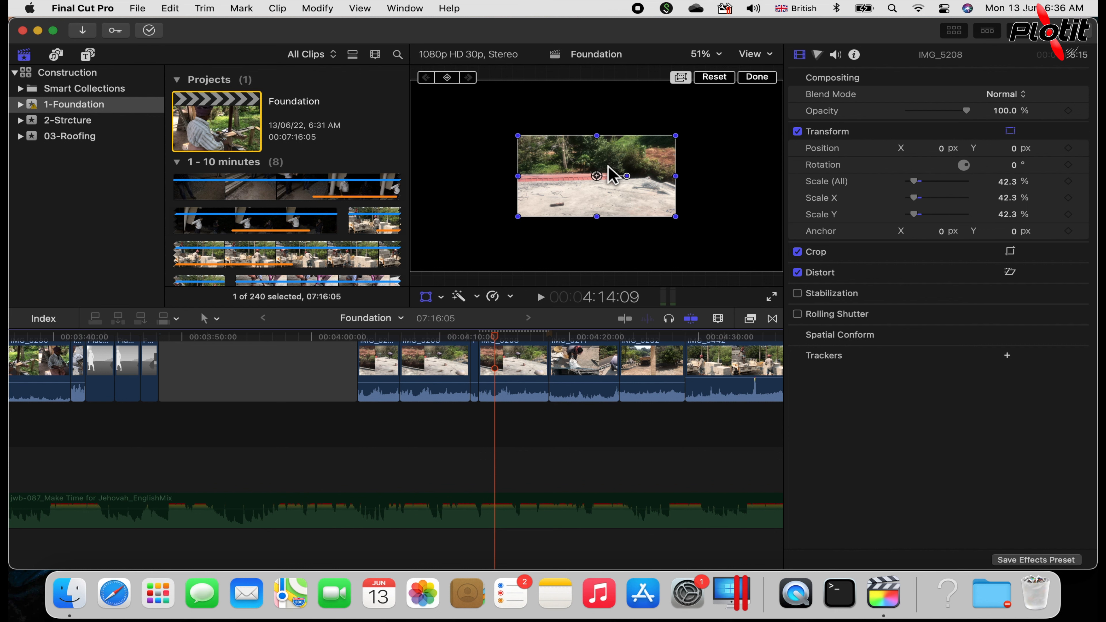
drag(601, 171, 673, 189)
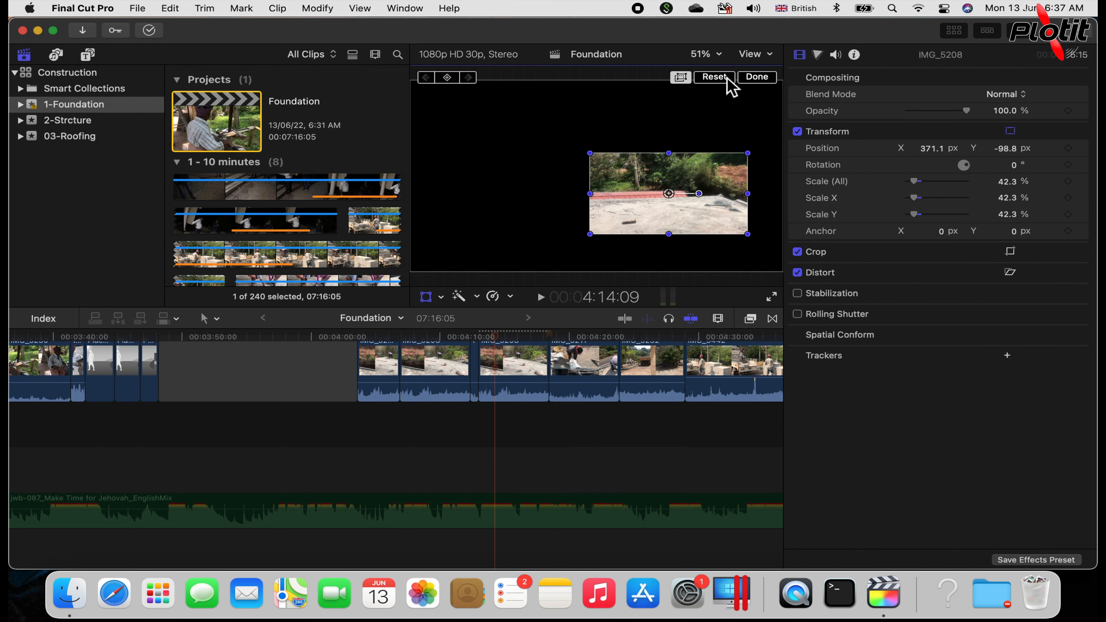
click(714, 77)
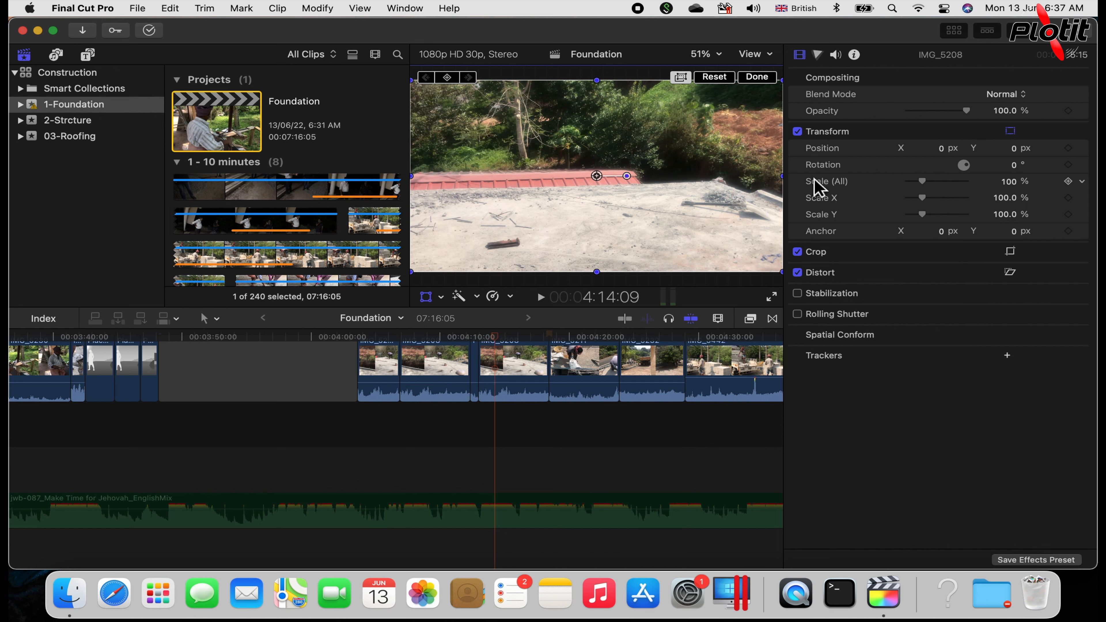
Step: Try a Position X of 100 px on the clip and change it to -100 px
click(923, 180)
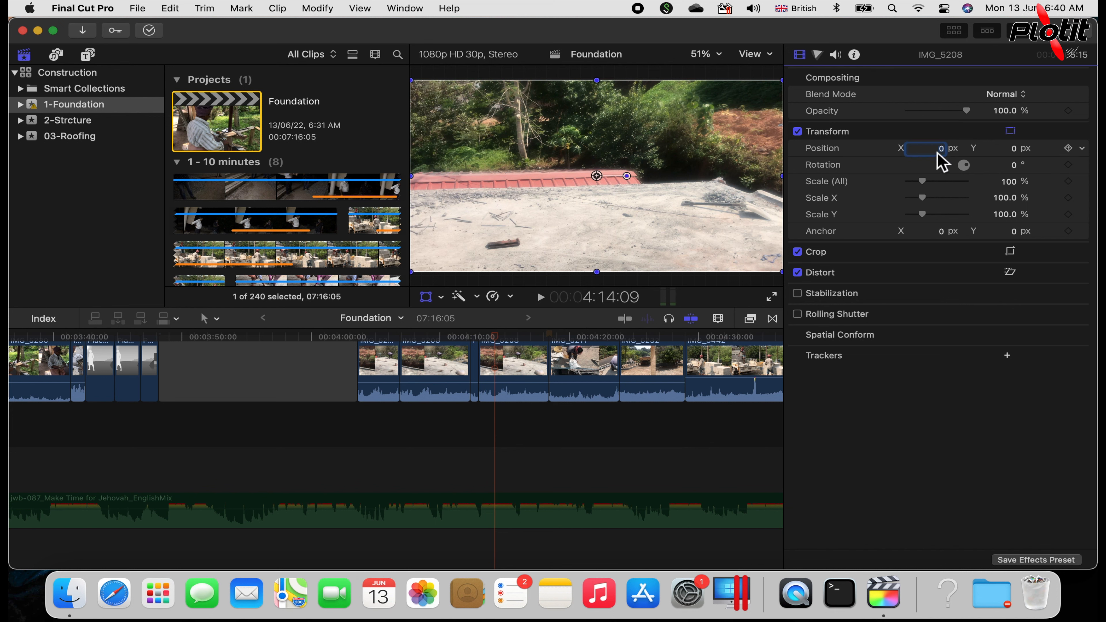
click(937, 149)
text(100)
key(Return)
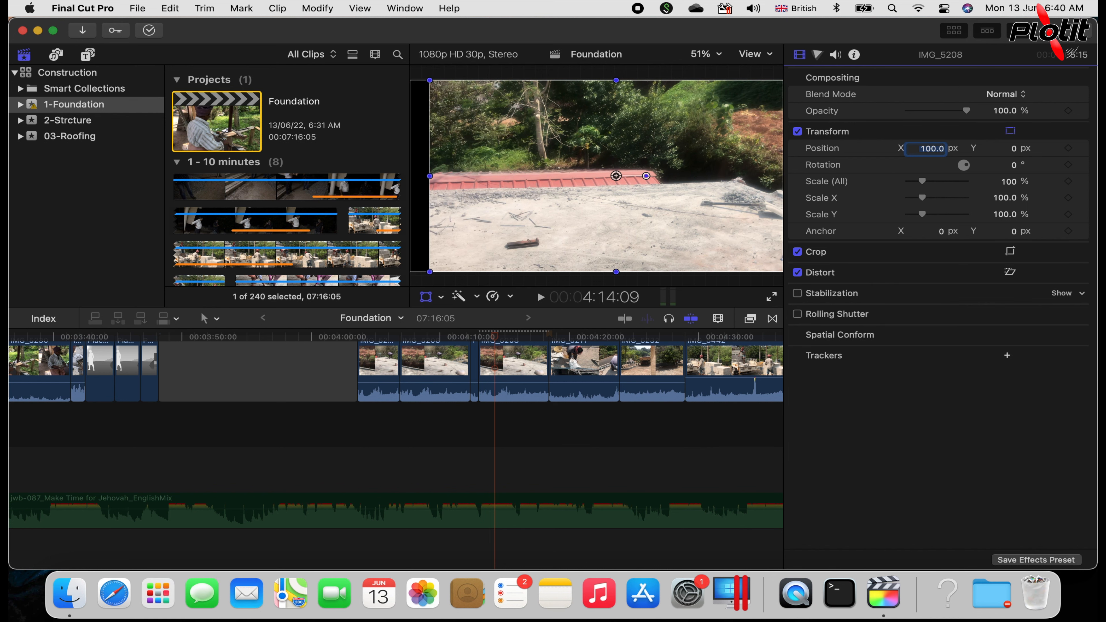
text(-100)
key(Return)
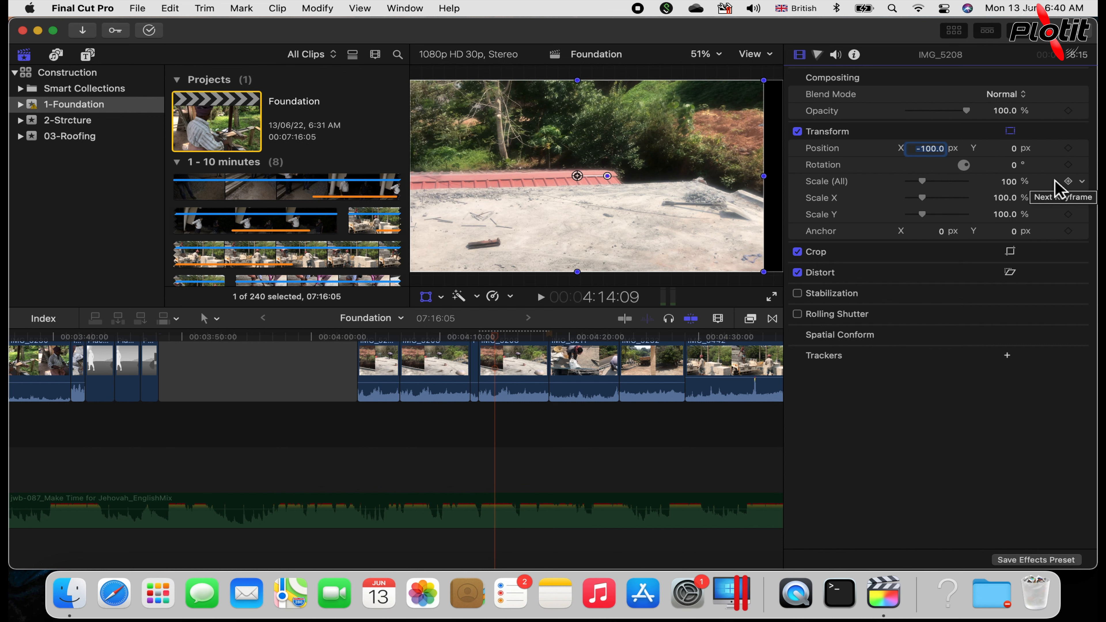
Step: Try a Position Y of 100 px on the clip and change it to -100 px
key(Tab)
text(100)
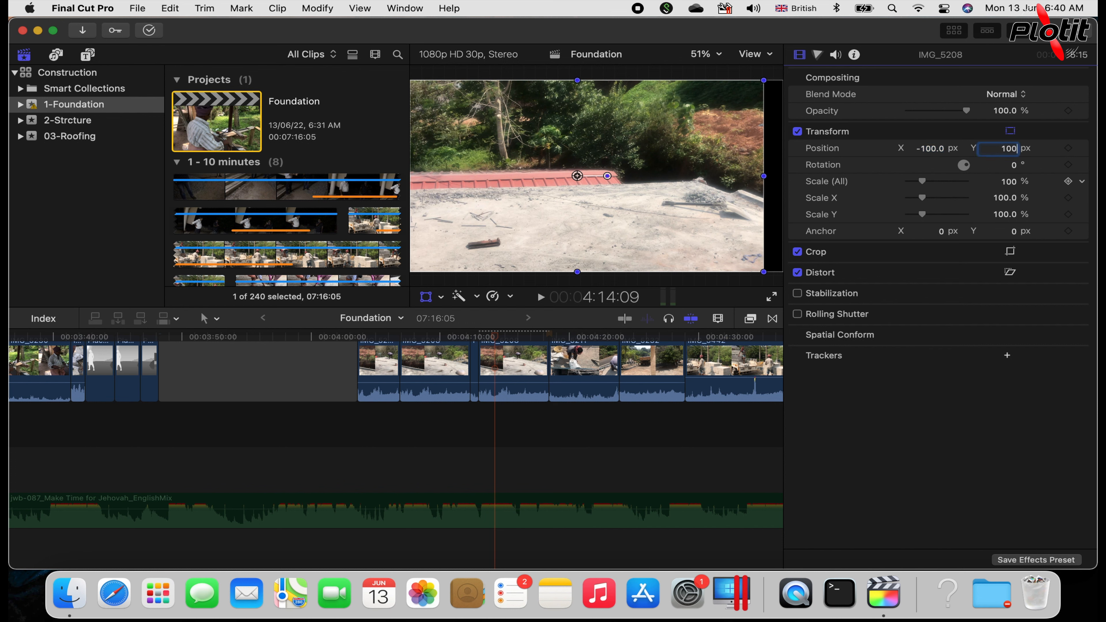
key(Return)
text(-100)
key(Return)
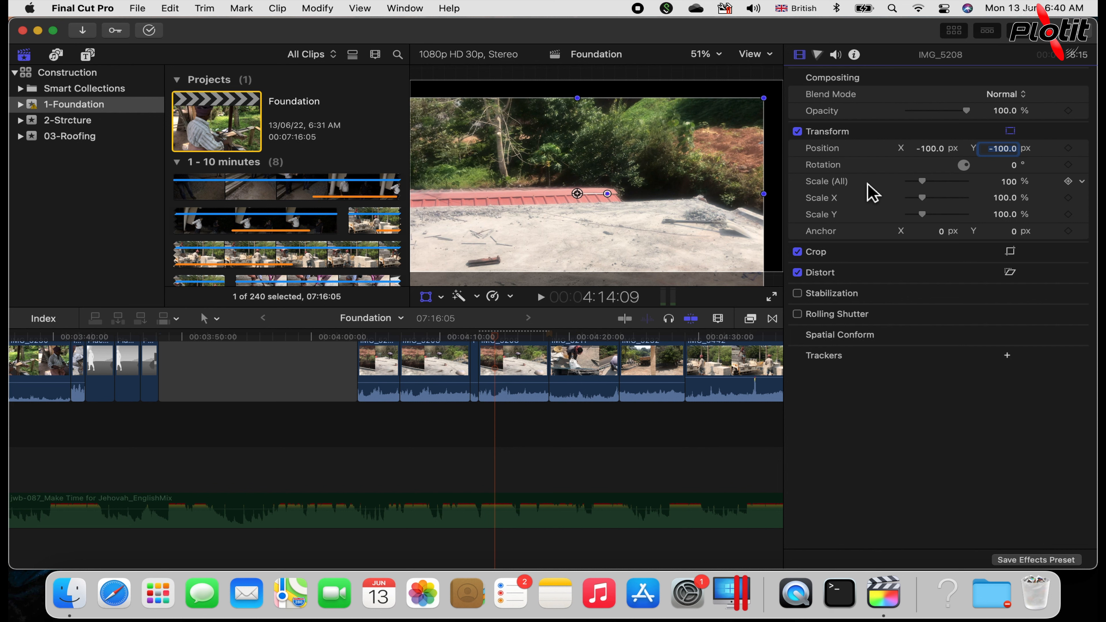
Step: Set the clip's rotation to 40°
click(1010, 165)
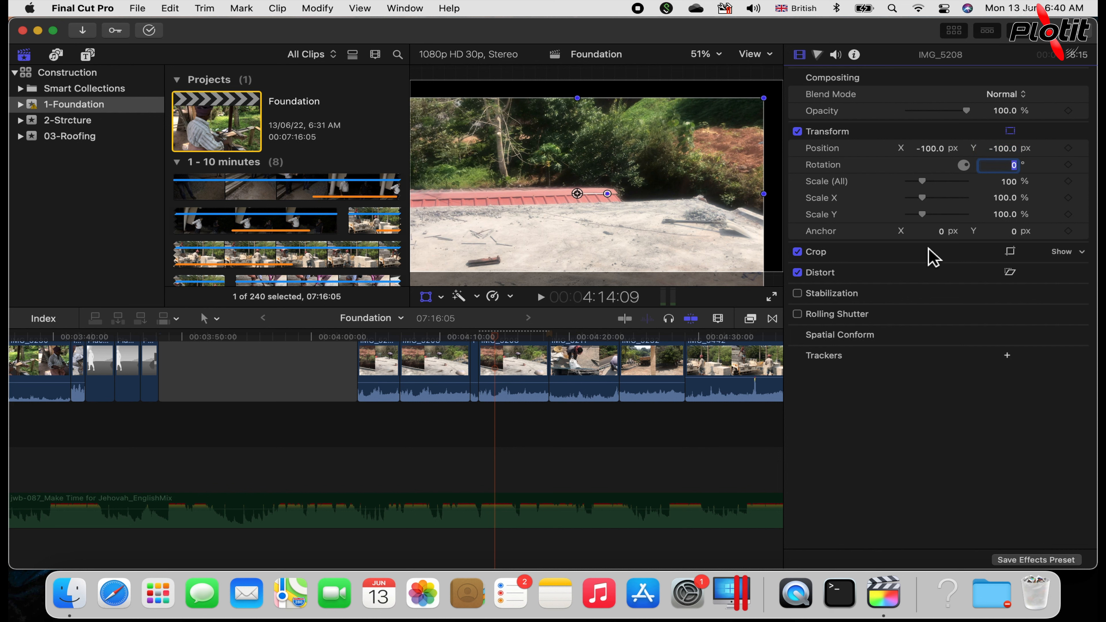
text(40)
key(Return)
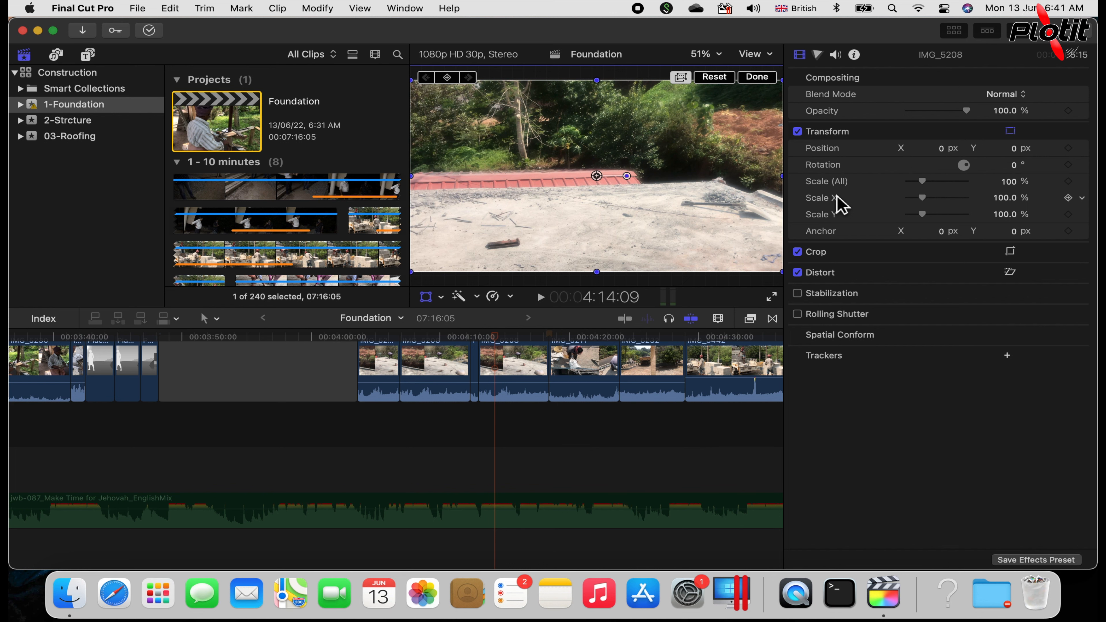
Step: Adjust the clip's overall scale, reducing it uniformly to 82%
mouse_move(932, 187)
mouse_down()
mouse_move(978, 188)
mouse_move(913, 189)
mouse_move(929, 186)
mouse_up()
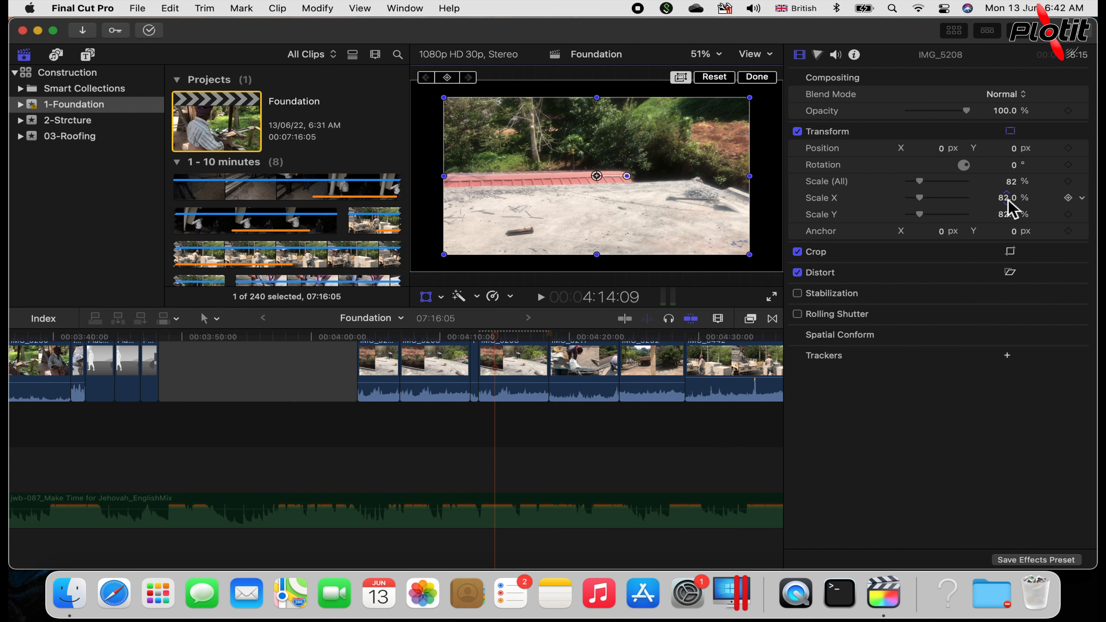
drag(924, 184, 937, 194)
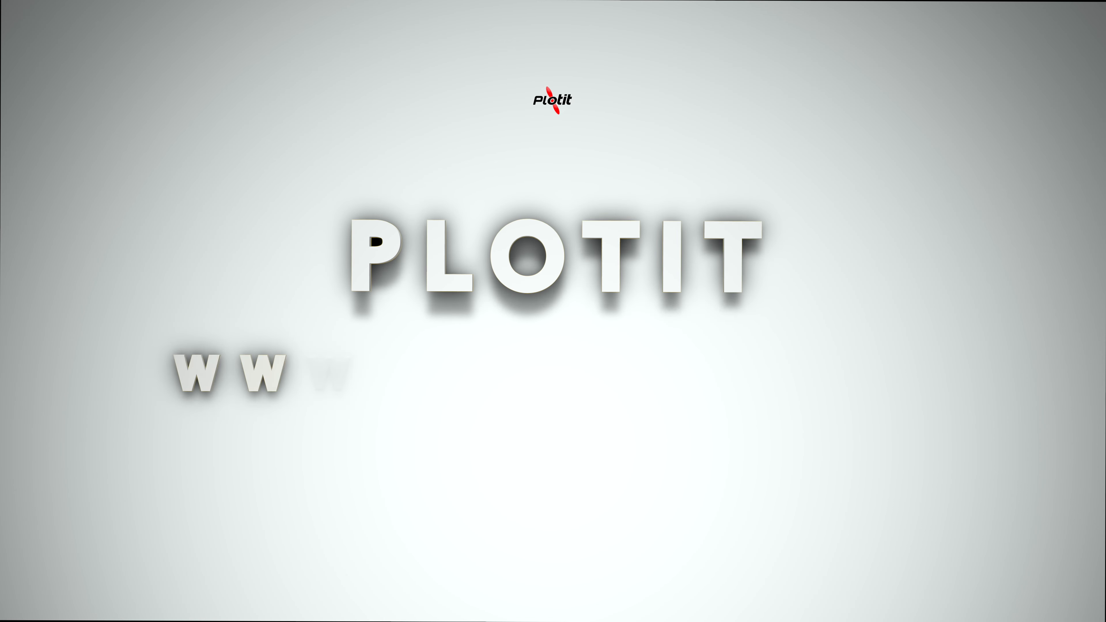